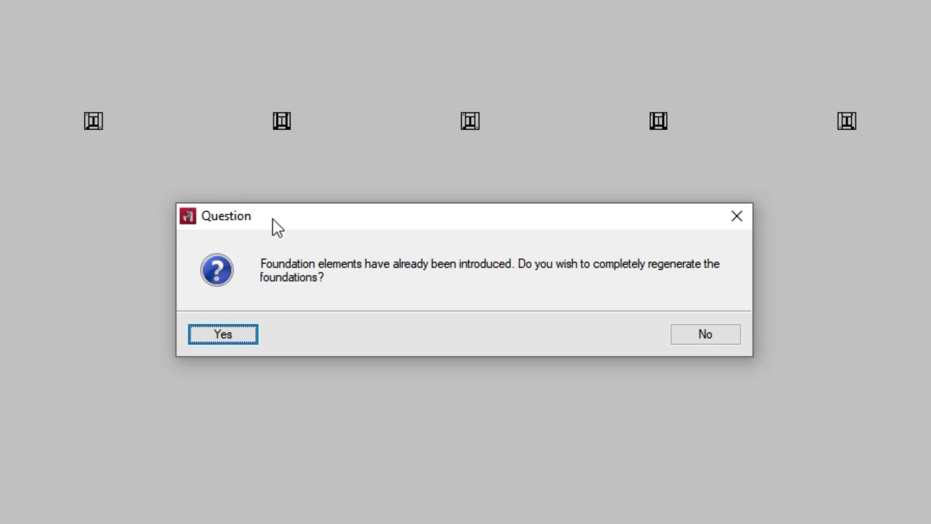
Confirm full regeneration of the footings and generation of tie beams between them.
{"action": "left_click", "coordinate": [246, 333]}
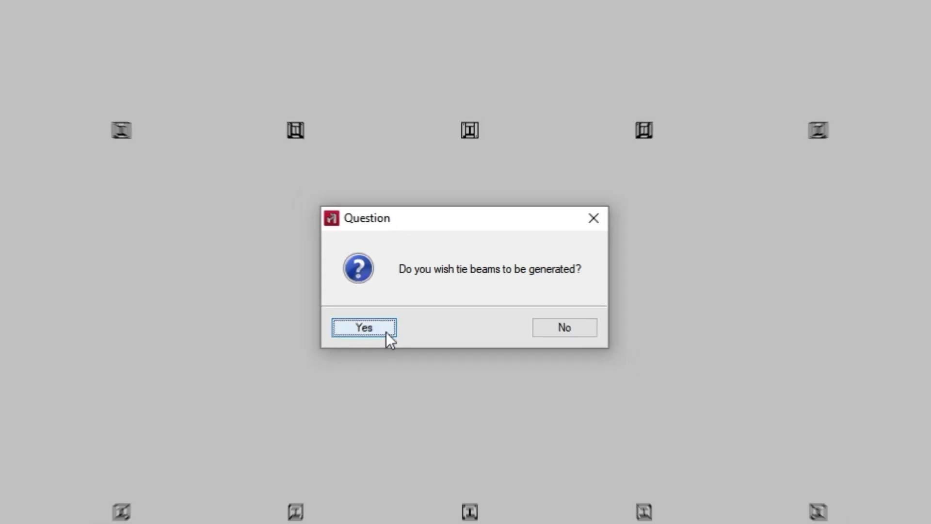
{"action": "left_click", "coordinate": [387, 332]}
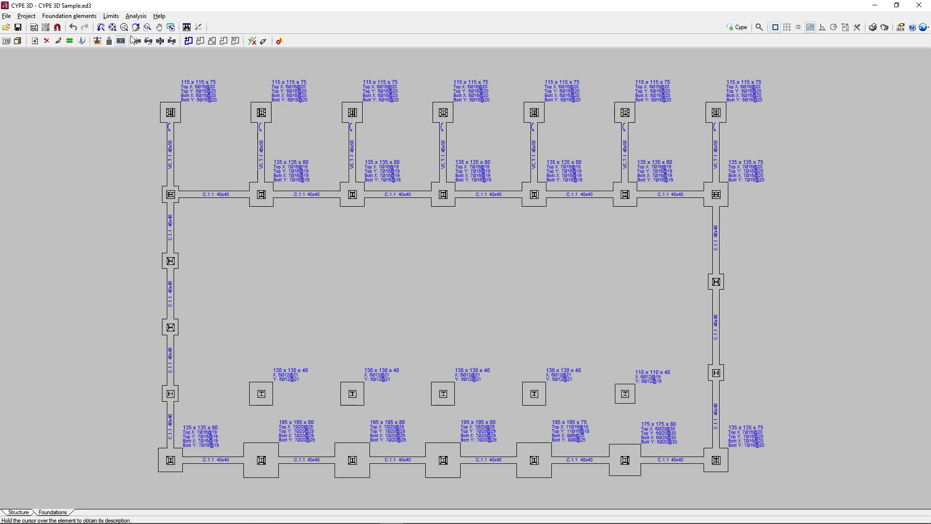
Run Analysis > Check on all footings and tie beams.
{"action": "left_click", "coordinate": [136, 16]}
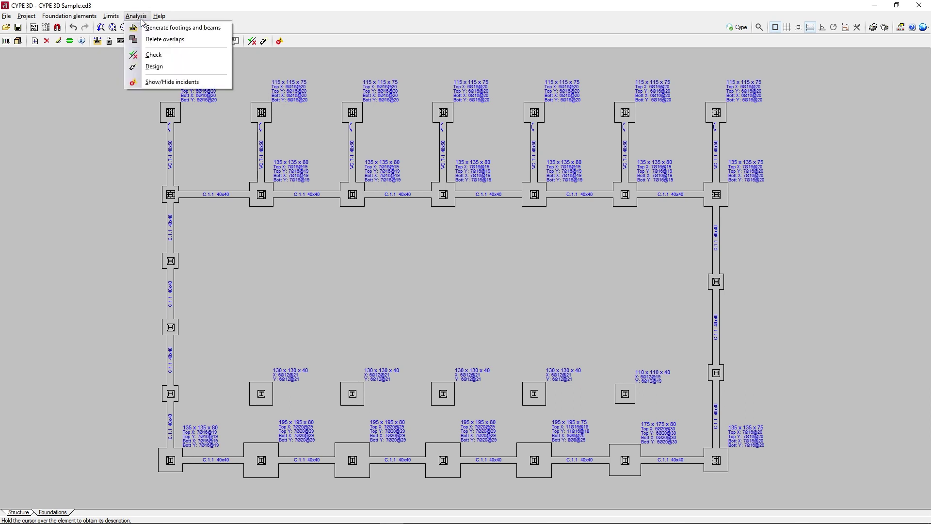
{"action": "left_click", "coordinate": [142, 57]}
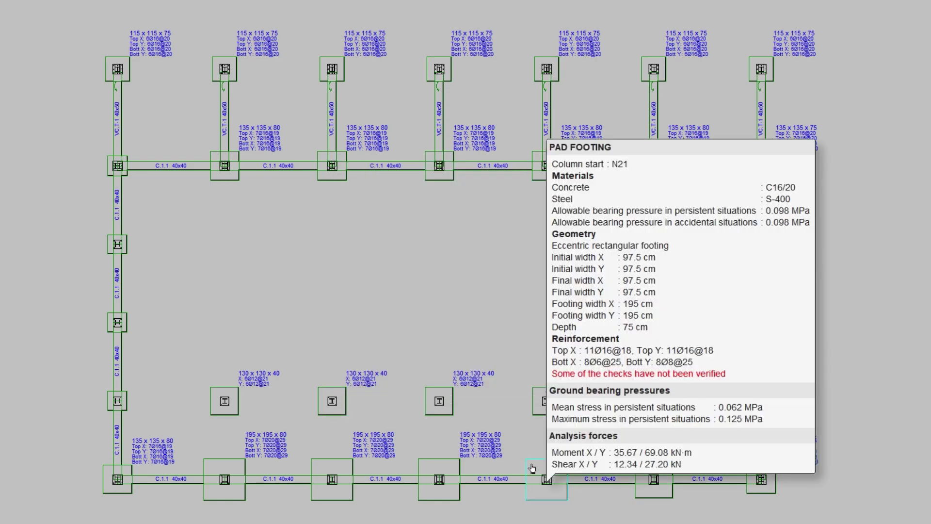
Open footing N21's check results and toggle the failed-checks-only filter on and off.
{"action": "left_click", "coordinate": [533, 467]}
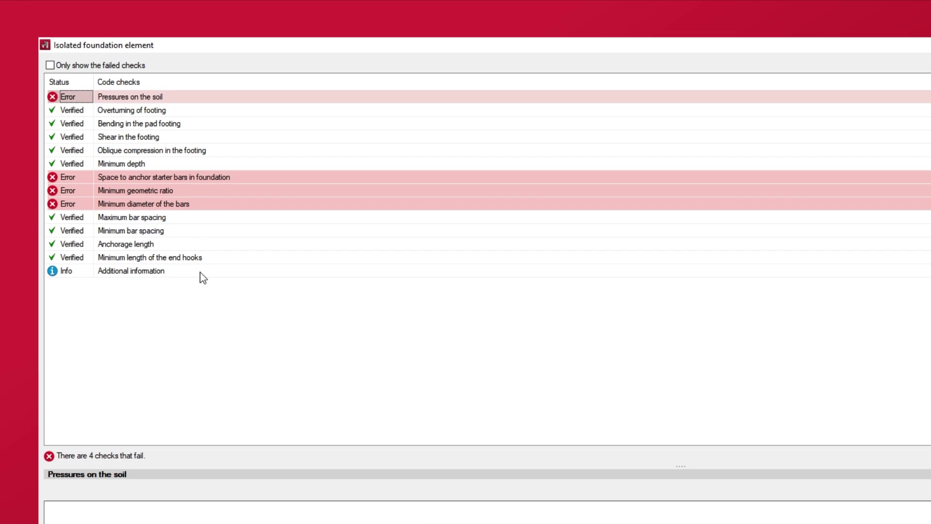
{"action": "left_click", "coordinate": [50, 65]}
{"action": "left_click", "coordinate": [50, 65]}
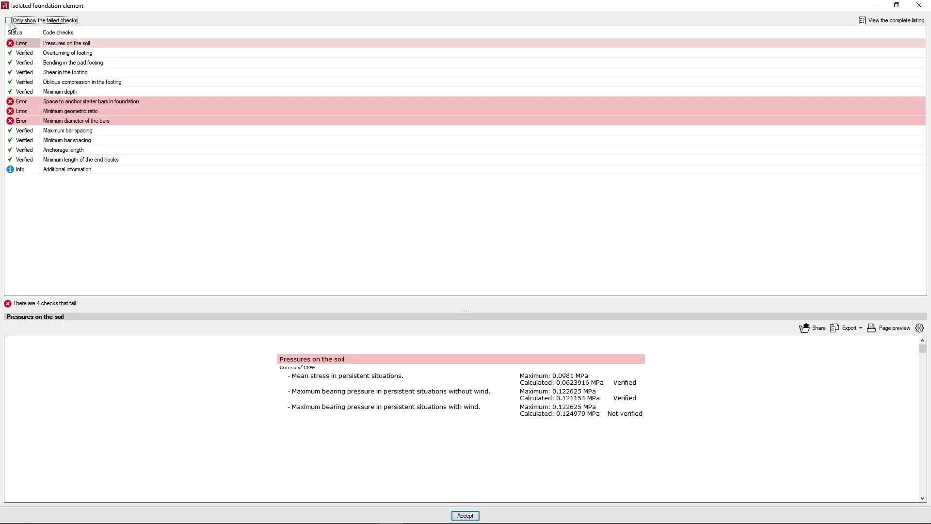
Review N21's overturning, bending, shear, oblique compression, anchorage, ratio and bar spacing checks.
{"action": "left_click", "coordinate": [25, 52]}
{"action": "left_click", "coordinate": [34, 62]}
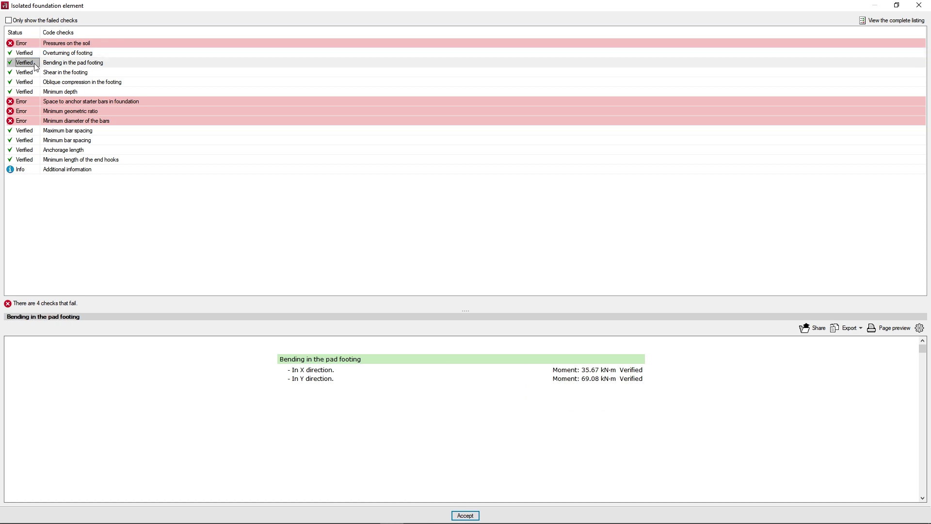
{"action": "left_click", "coordinate": [36, 72]}
{"action": "left_click", "coordinate": [34, 81]}
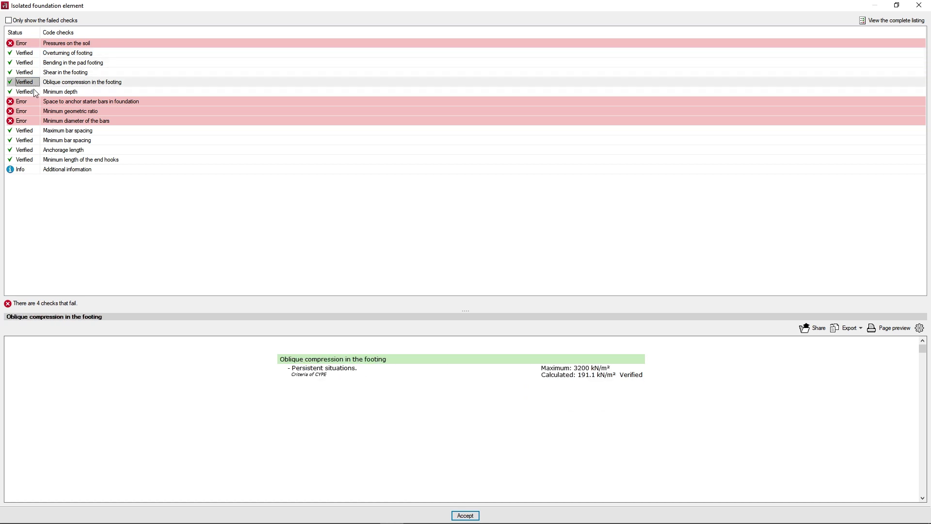
{"action": "left_click", "coordinate": [33, 102]}
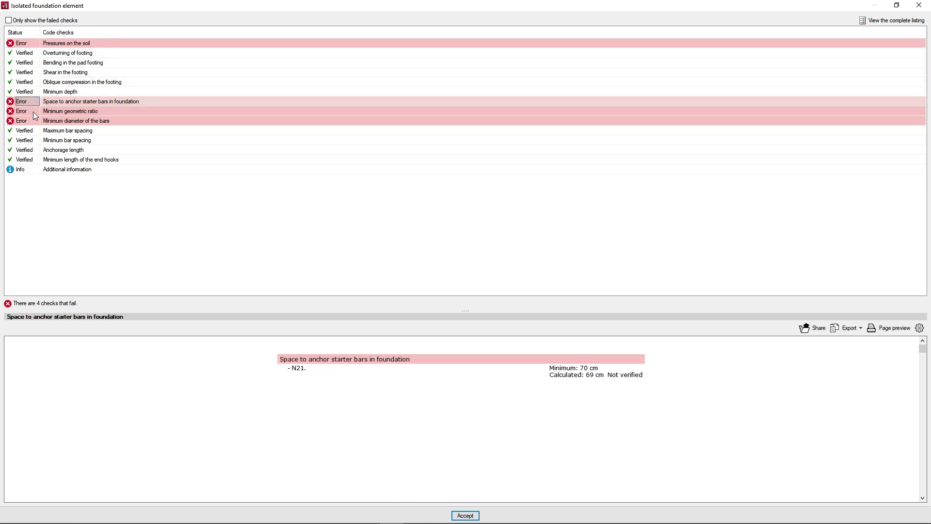
{"action": "left_click", "coordinate": [32, 111]}
{"action": "left_click", "coordinate": [35, 130]}
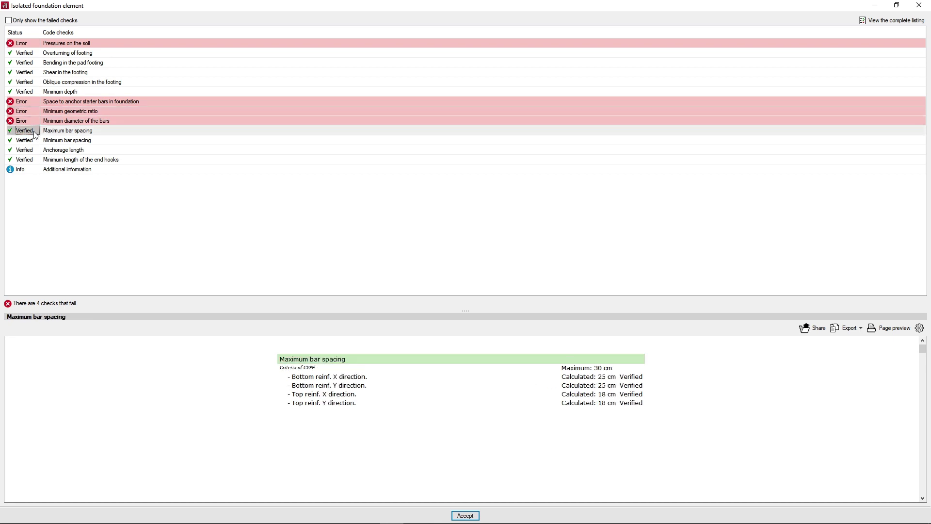
{"action": "left_click", "coordinate": [35, 140]}
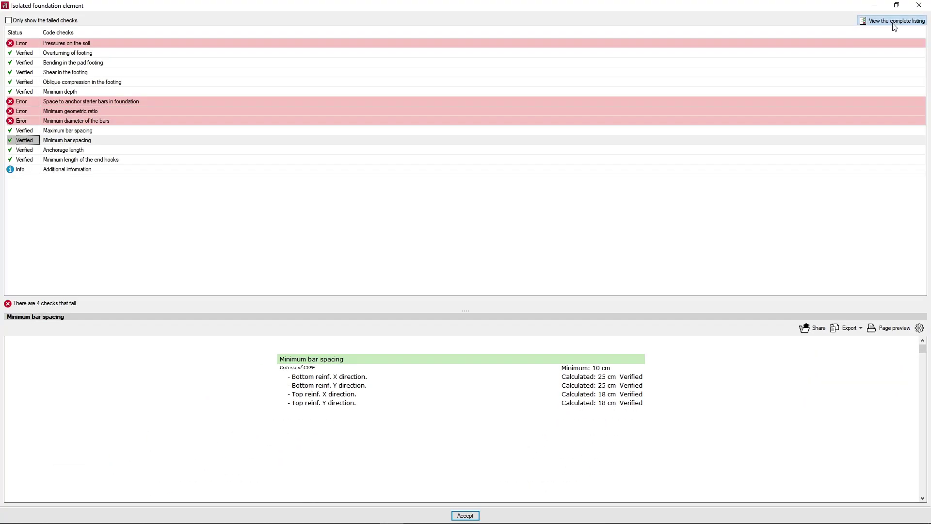
View N21's complete code-check listing and its export formats, then reopen the Analysis menu.
{"action": "left_click", "coordinate": [895, 21]}
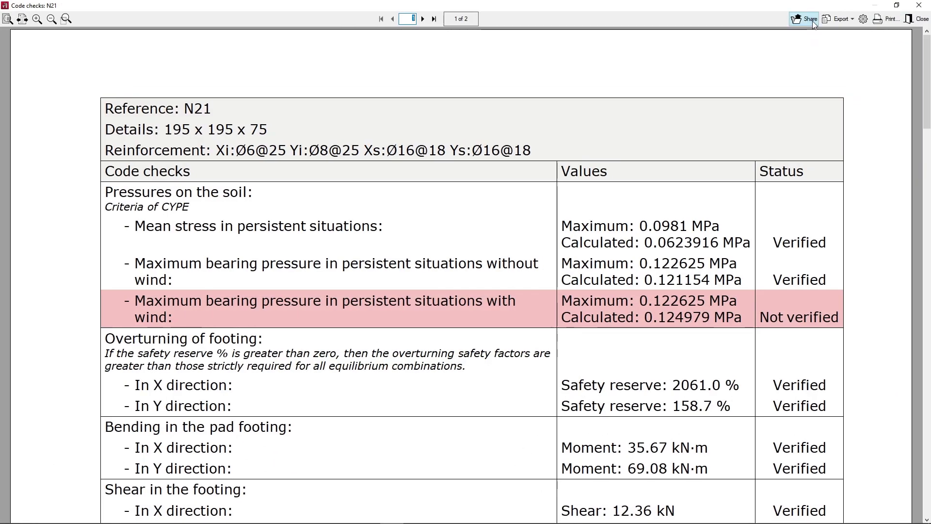
{"action": "left_click", "coordinate": [839, 20]}
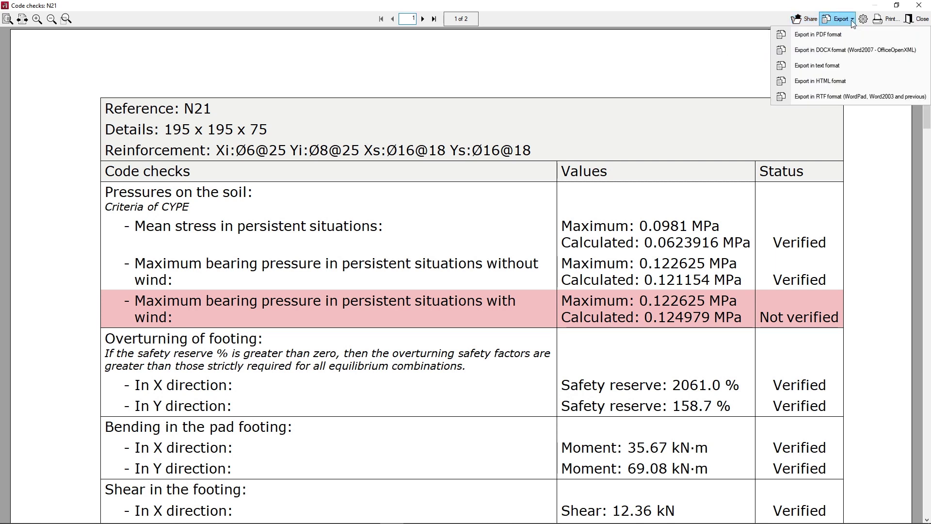
{"action": "left_click", "coordinate": [853, 22]}
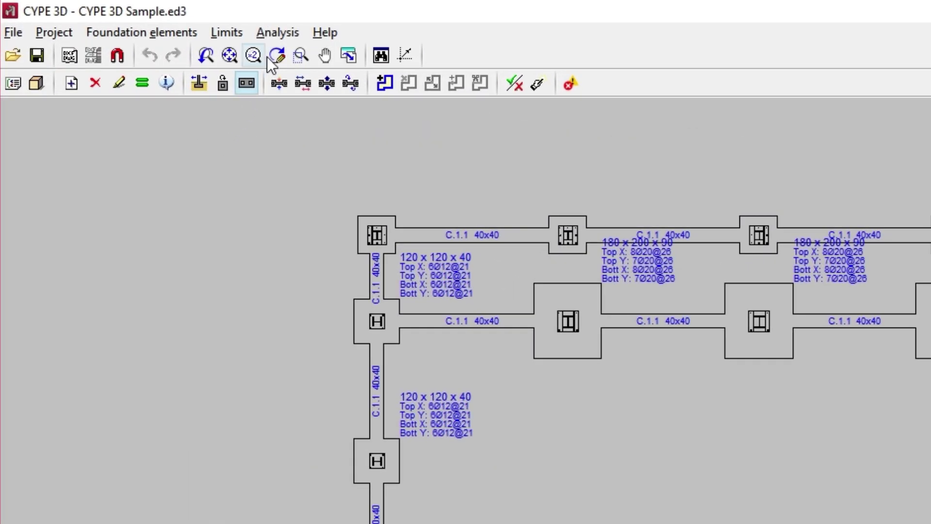
{"action": "left_click", "coordinate": [277, 33]}
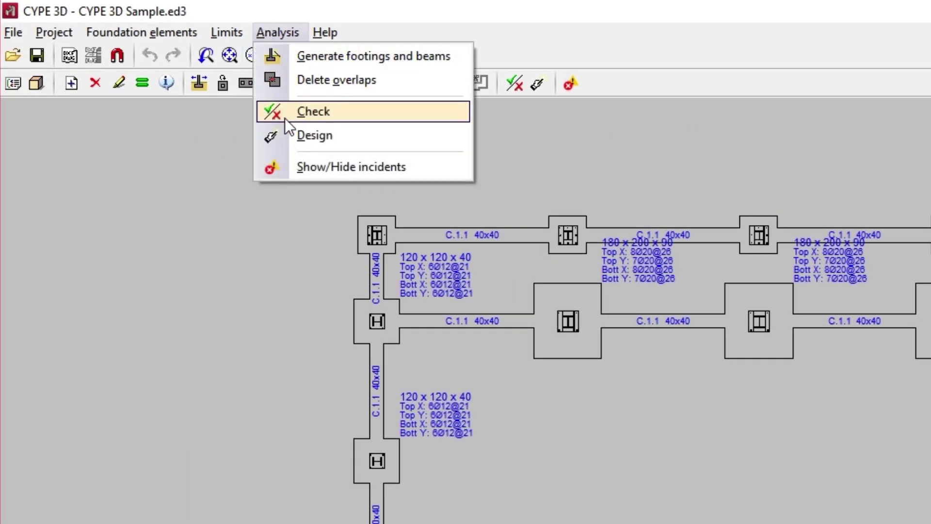
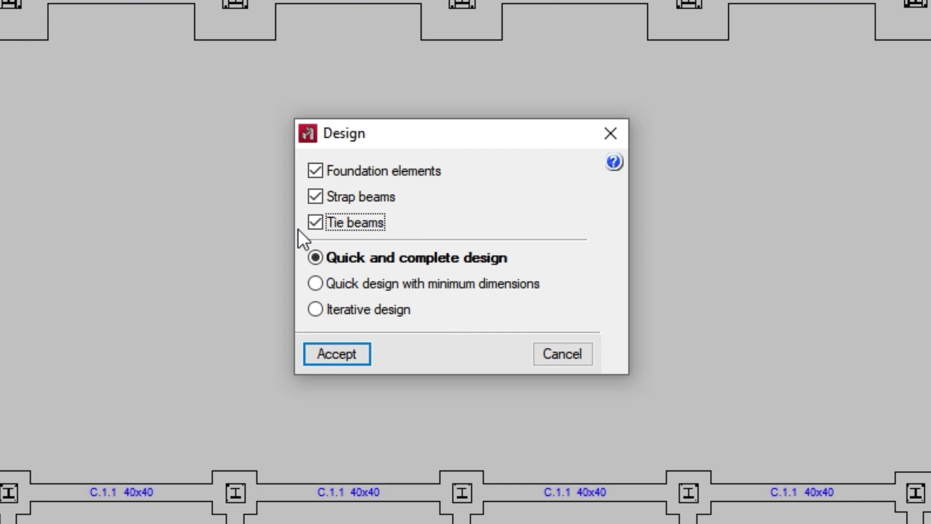
Design all foundation elements, strap beams and tie beams using the Iterative design option.
{"action": "left_click", "coordinate": [316, 258]}
{"action": "left_click", "coordinate": [314, 284]}
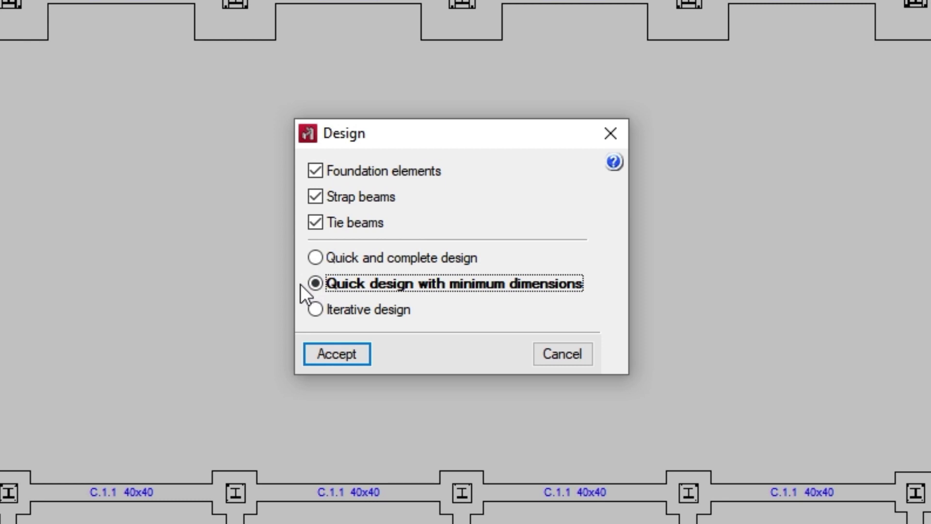
{"action": "left_click", "coordinate": [315, 311]}
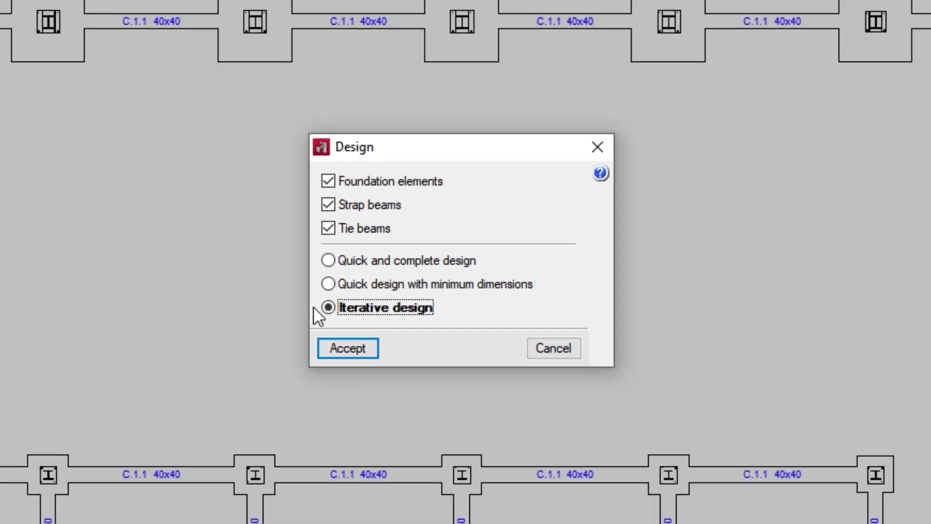
{"action": "left_click", "coordinate": [378, 342]}
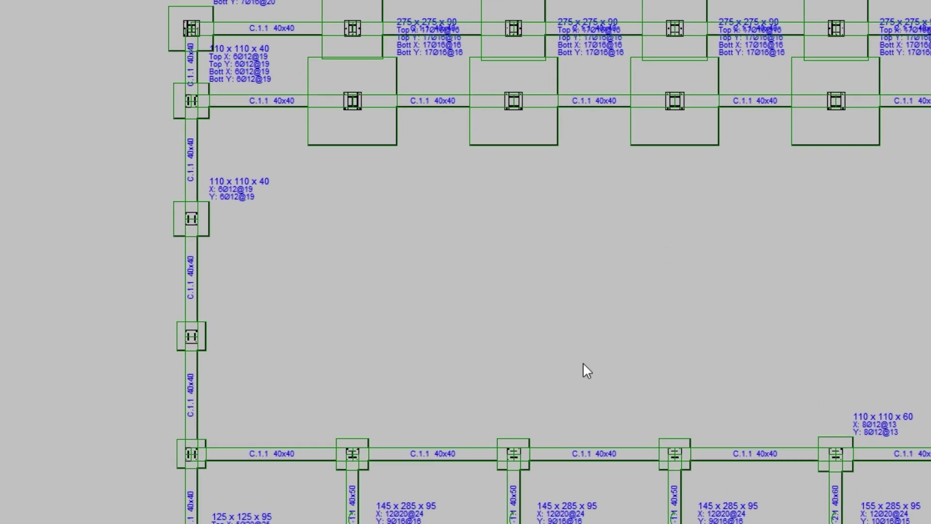
Inspect one pad footing's verified checks, including Overturning and Minimum depth, then close them.
{"action": "middle_click_drag", "start_coordinate": [383, 431], "coordinate": [278, 436]}
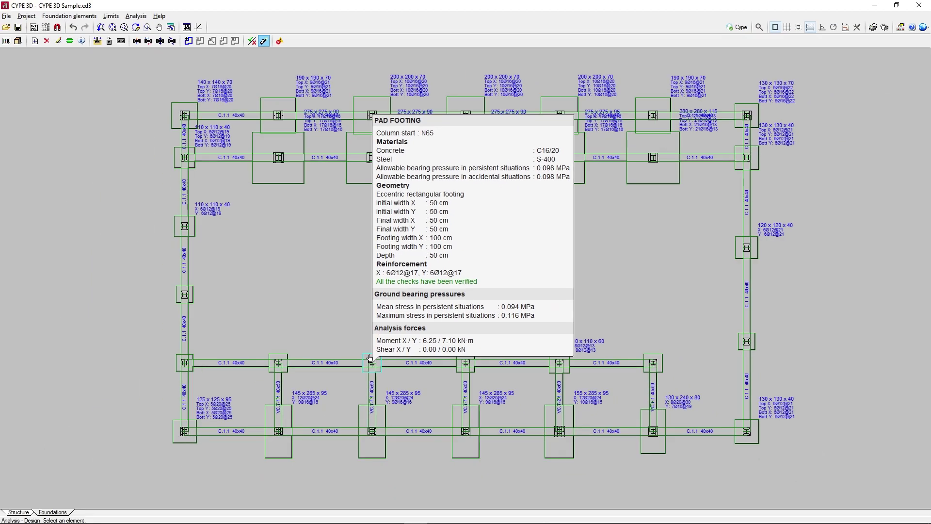
{"action": "left_click", "coordinate": [369, 359]}
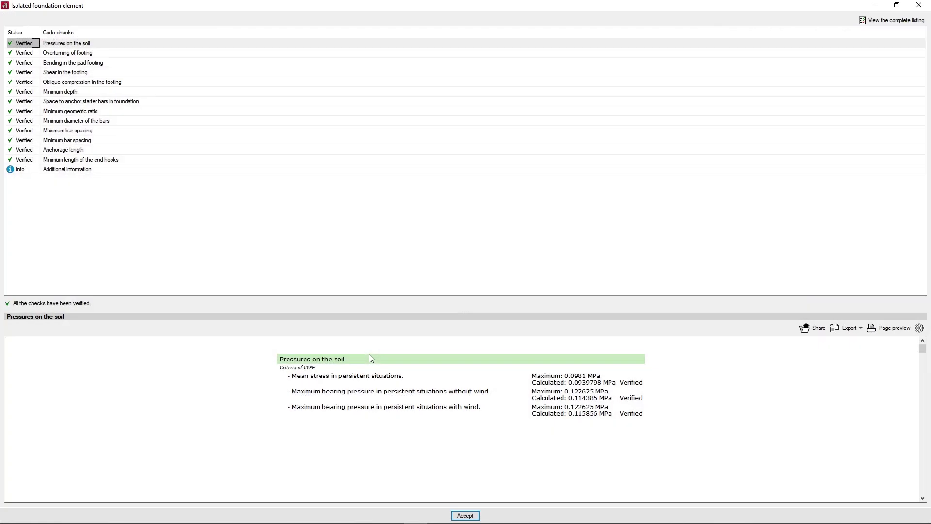
{"action": "left_click", "coordinate": [39, 62]}
{"action": "left_click", "coordinate": [39, 82]}
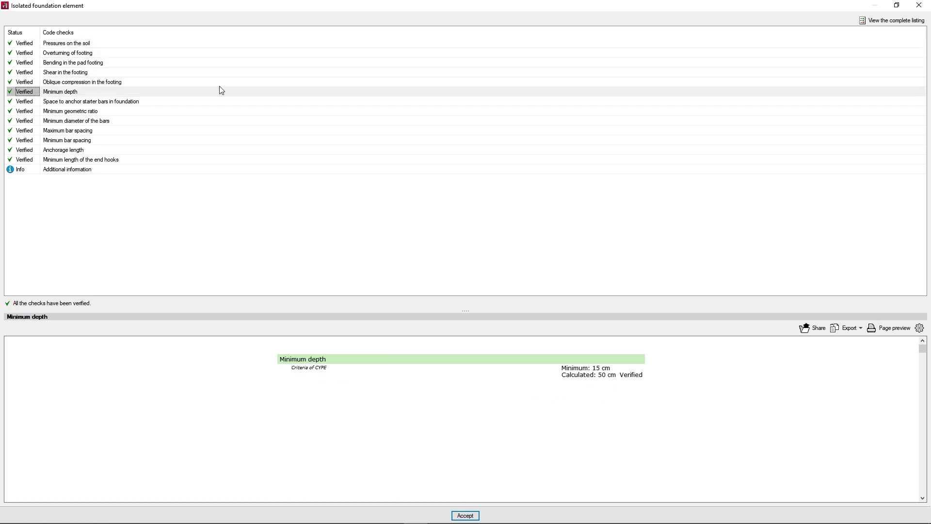
{"action": "key", "text": "Escape"}
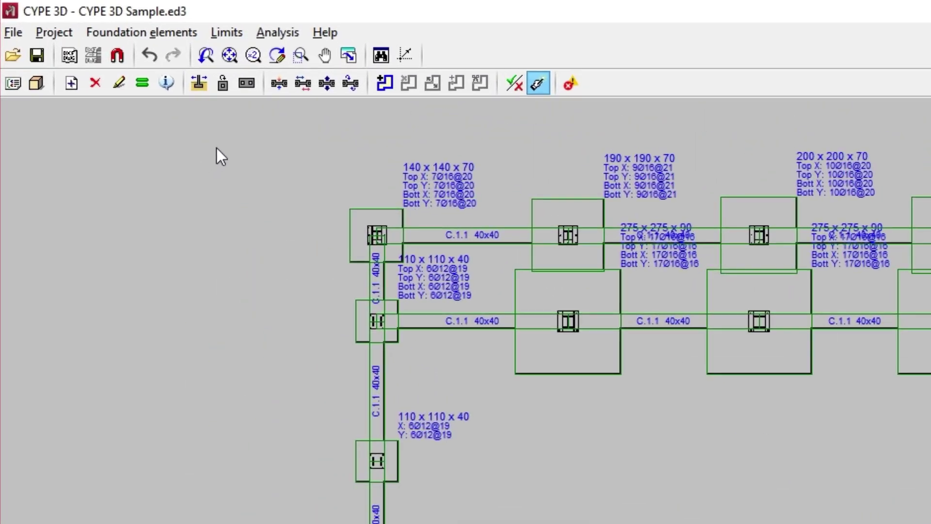
Show incidents on the foundation plan, then run Delete overlaps between pad footings.
{"action": "left_click", "coordinate": [277, 33]}
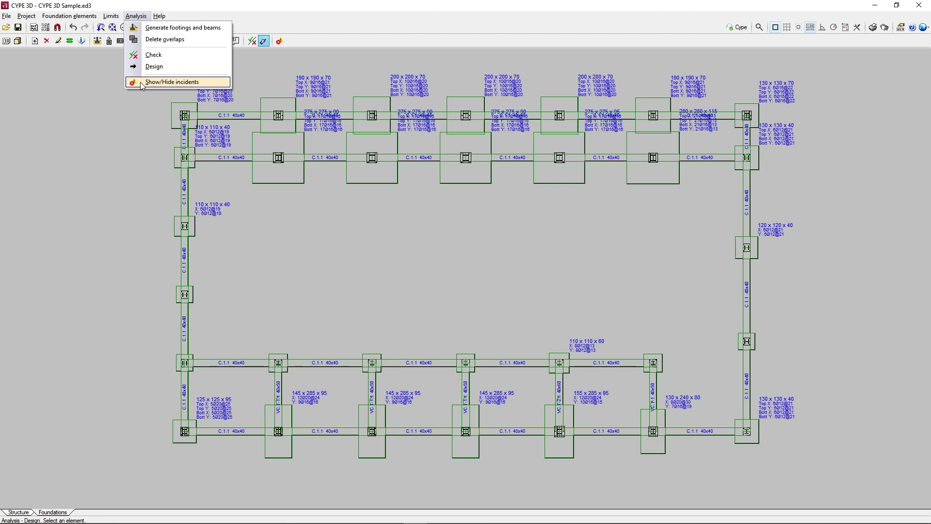
{"action": "left_click", "coordinate": [142, 83]}
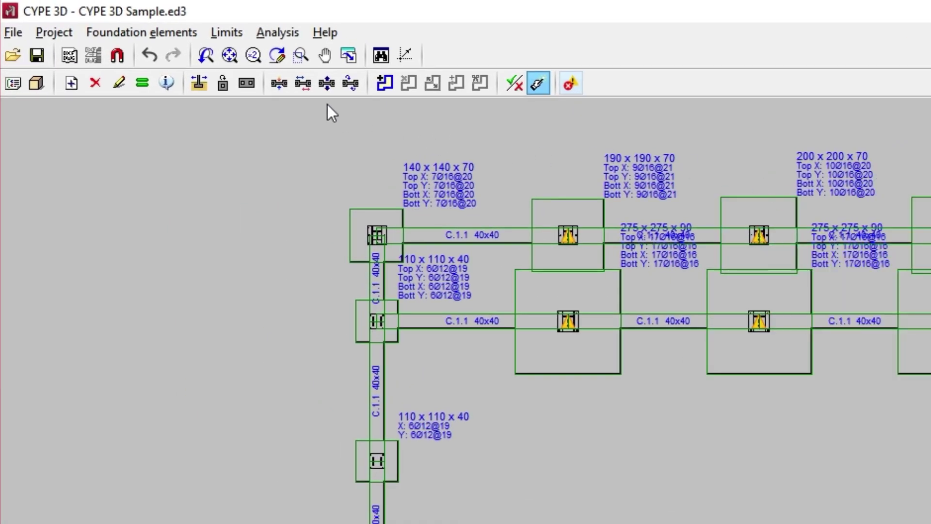
{"action": "left_click", "coordinate": [277, 33]}
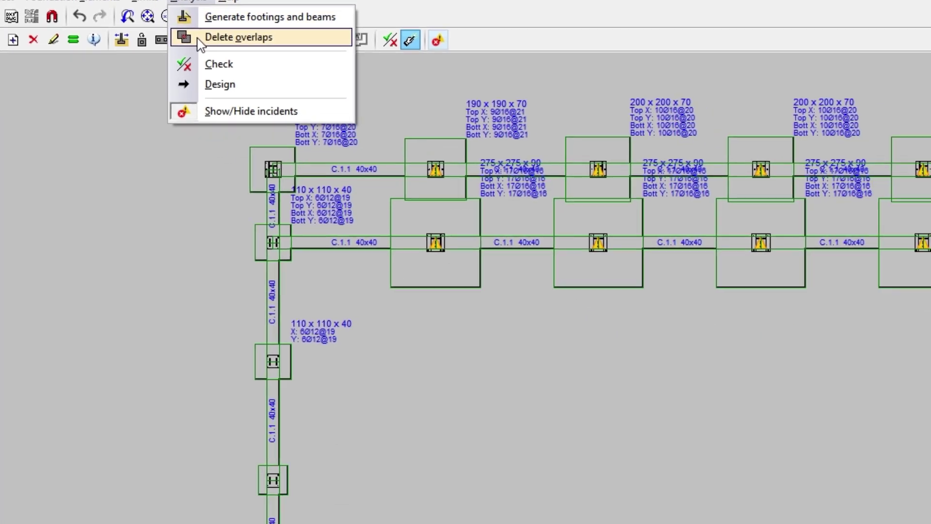
{"action": "left_click", "coordinate": [64, 2]}
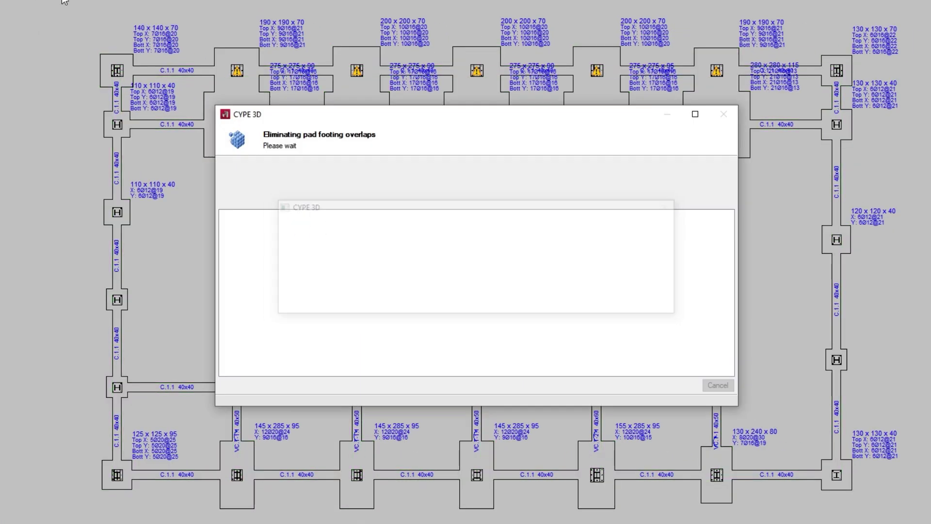